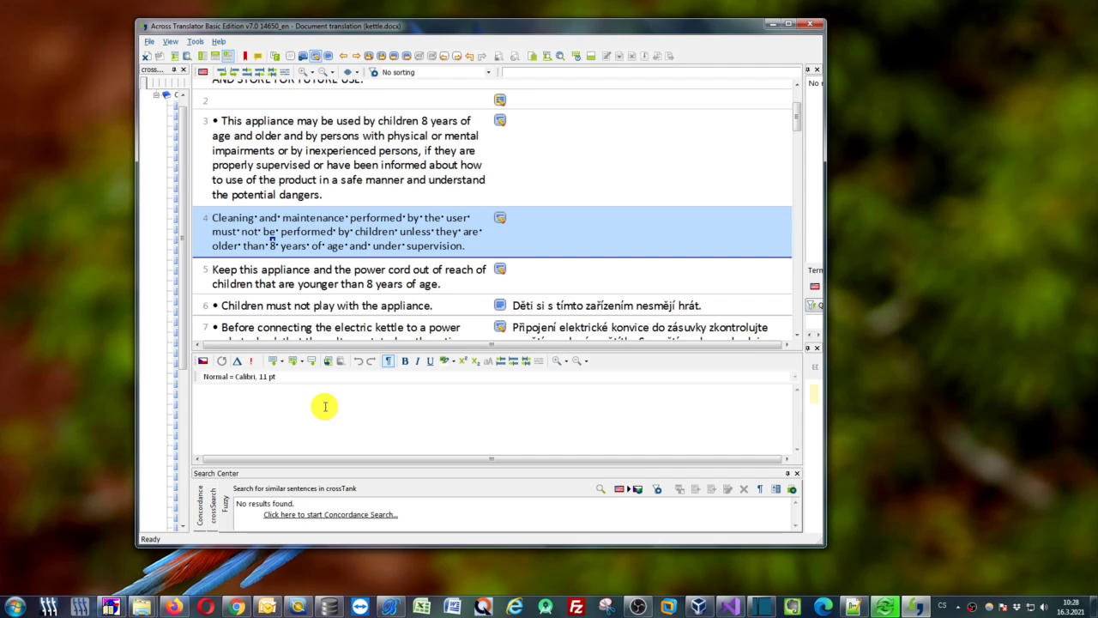
{"action": "key", "text": "ctrl"}
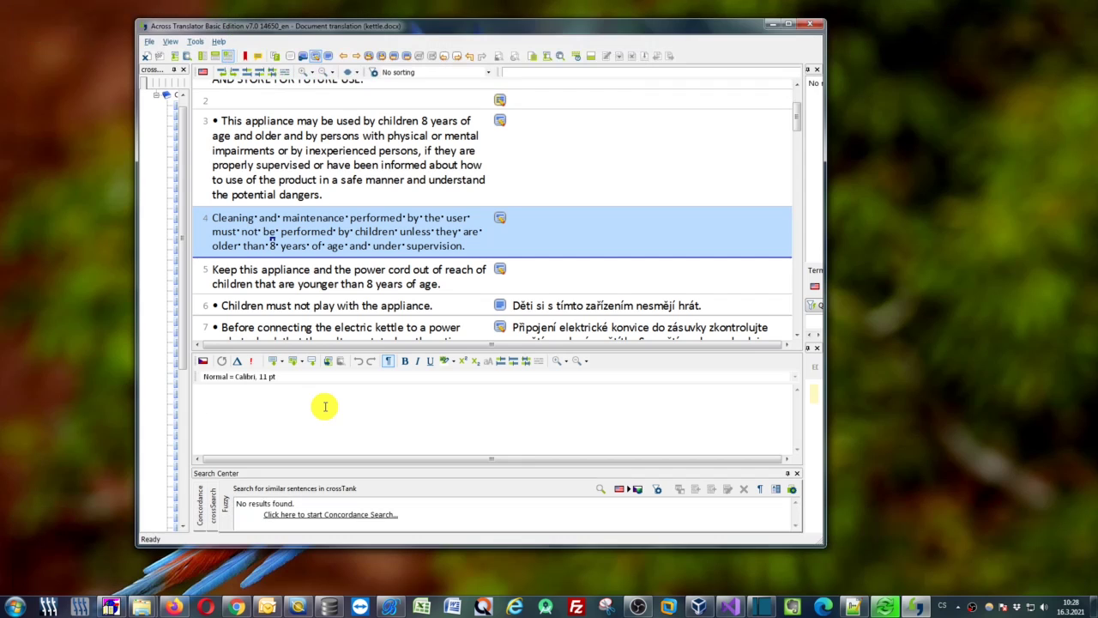
{"action": "key", "text": "ctrl"}
{"action": "key", "text": "ctrl"}
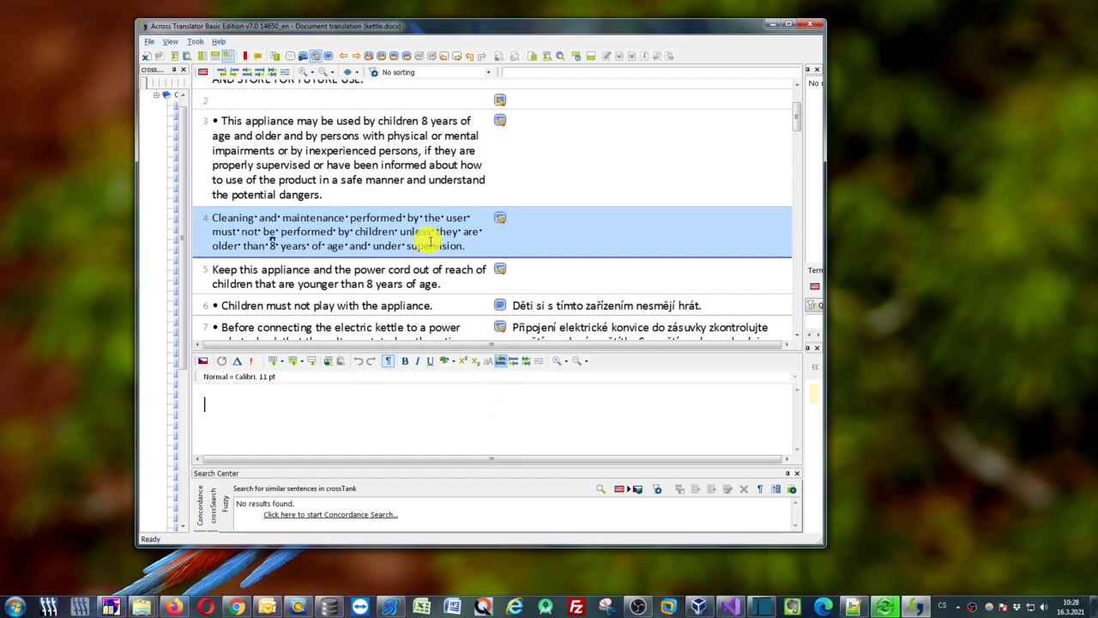
Step: Look up "maintenance" from segment 4 in the Bohemicus concordance and minimize the dictionary and Across windows
{"action": "double_click", "coordinate": [306, 219]}
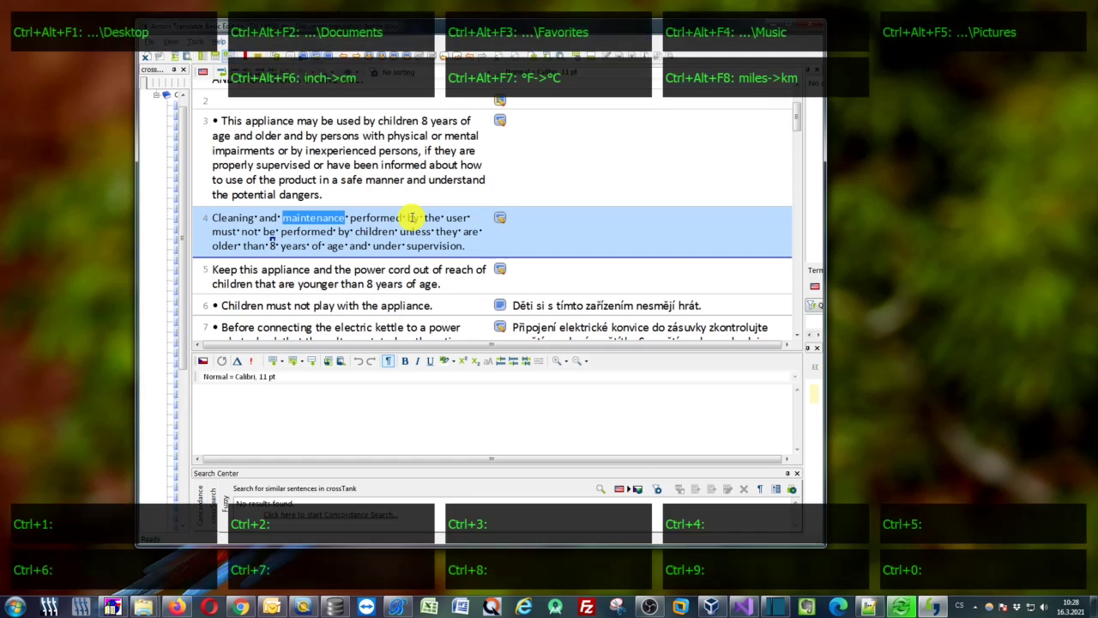
{"action": "key", "text": "ctrl+alt+c"}
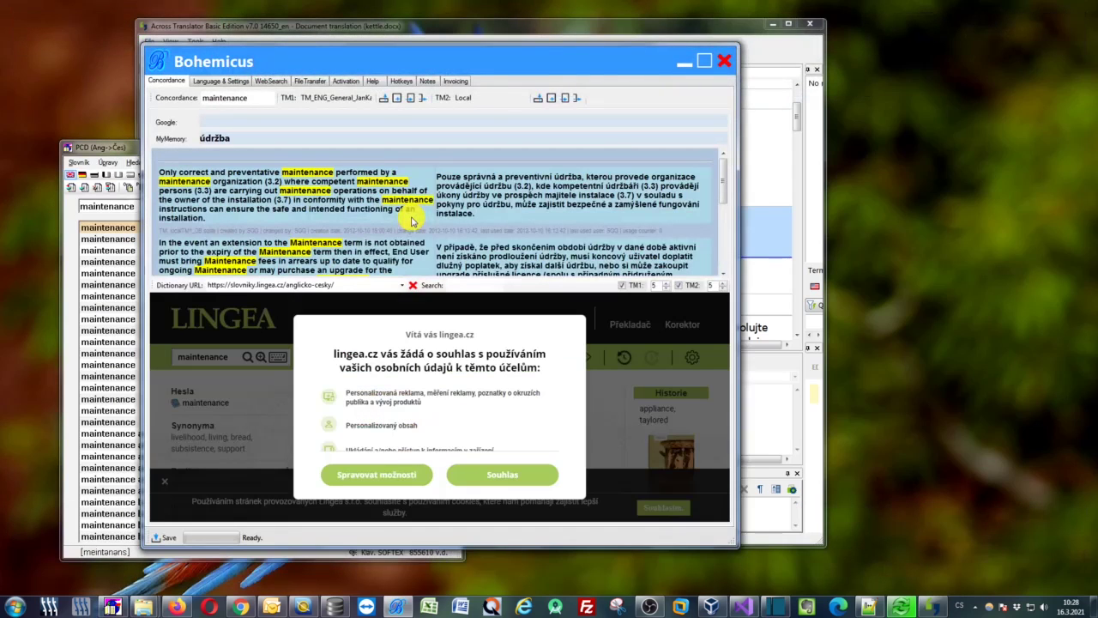
{"action": "left_click_drag", "start_coordinate": [283, 61], "coordinate": [663, 70]}
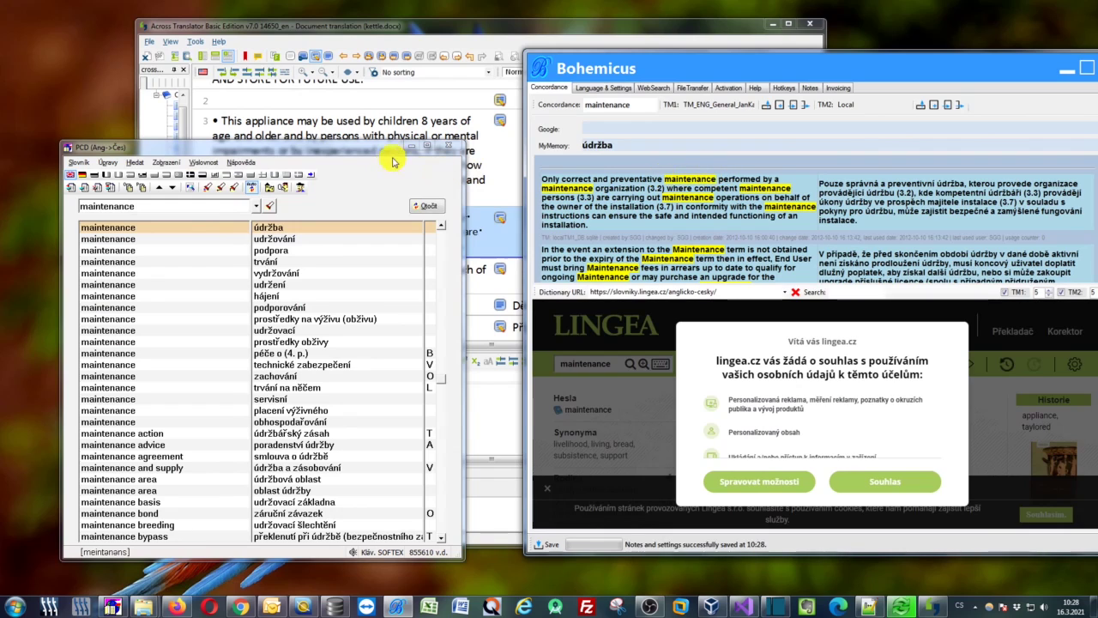
{"action": "left_click", "coordinate": [427, 146]}
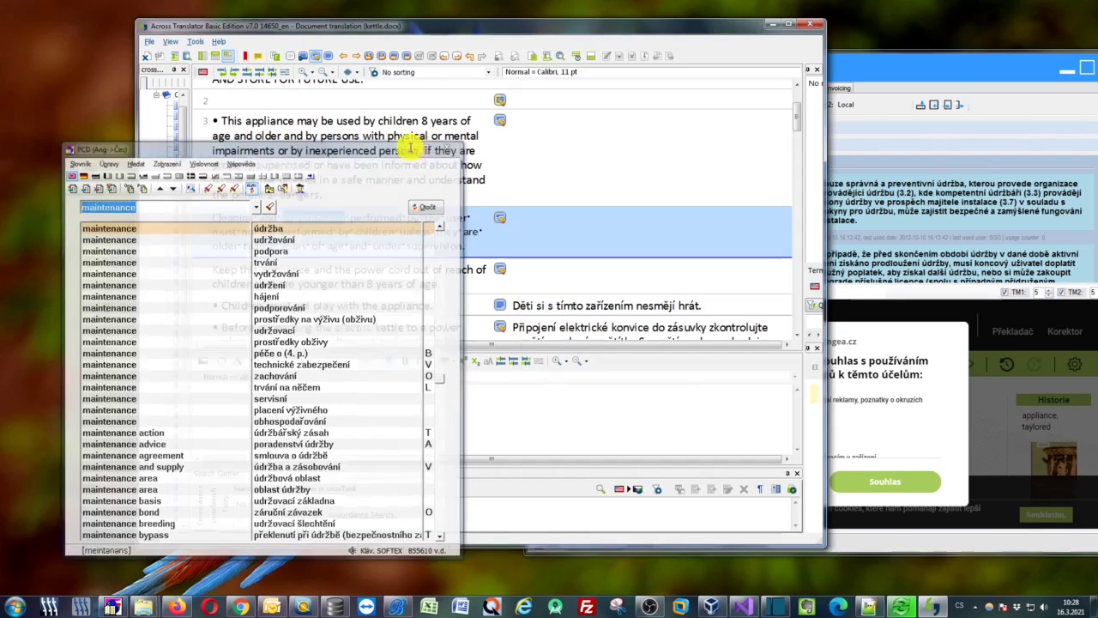
{"action": "left_click_drag", "start_coordinate": [903, 69], "coordinate": [713, 84]}
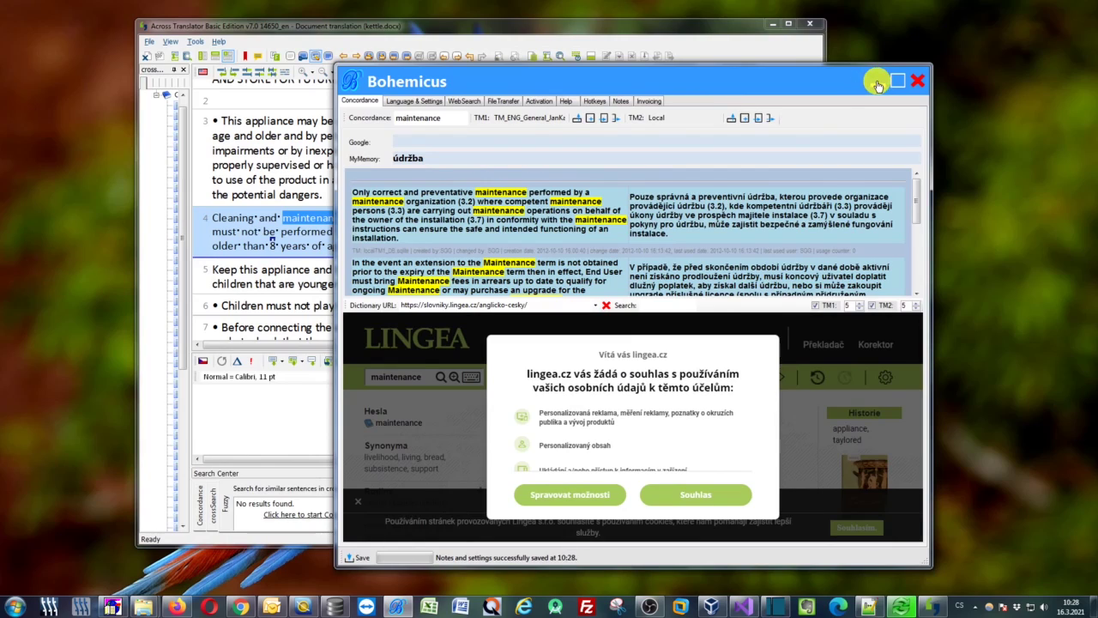
{"action": "left_click", "coordinate": [771, 28]}
{"action": "left_click_drag", "start_coordinate": [767, 74], "coordinate": [623, 59]}
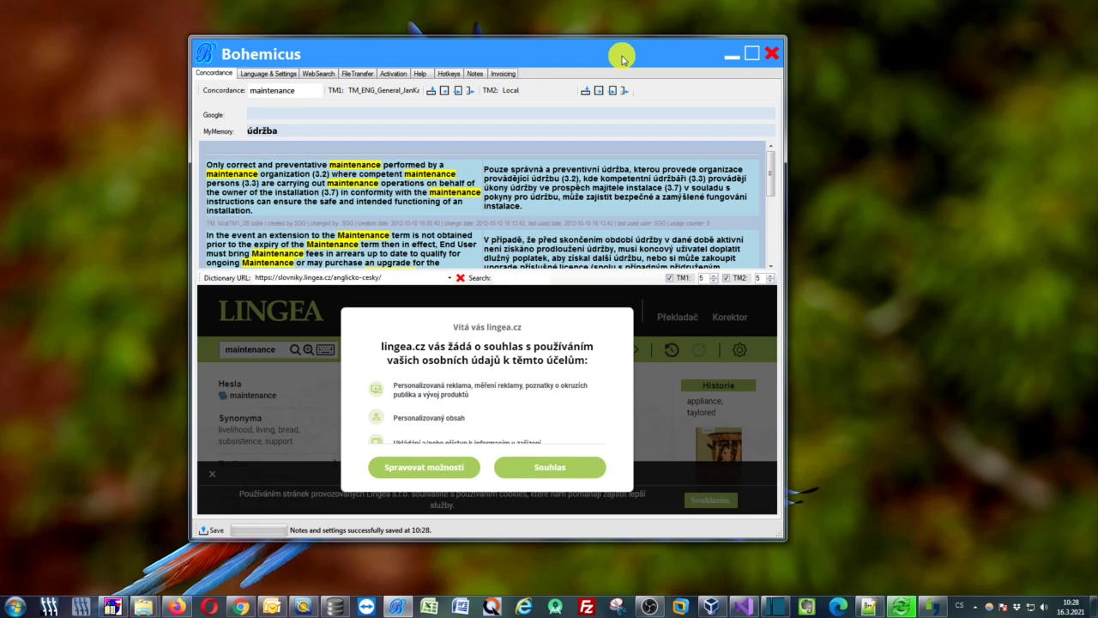
Step: Reset all Bohemicus hotkeys to factory defaults and save the settings
{"action": "left_click", "coordinate": [451, 74]}
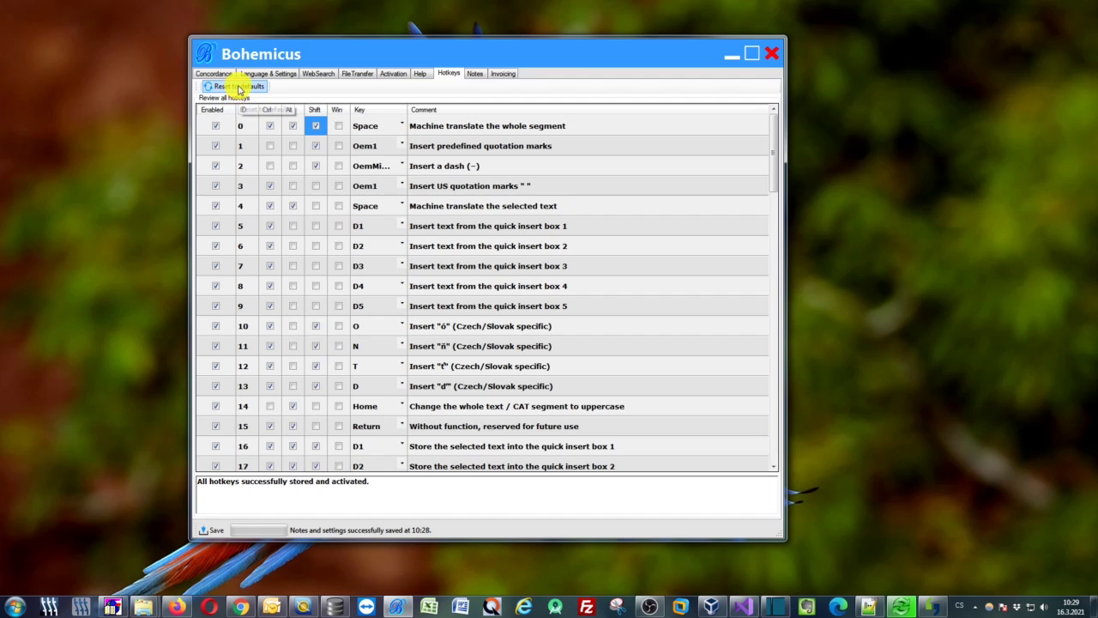
{"action": "left_click", "coordinate": [232, 86]}
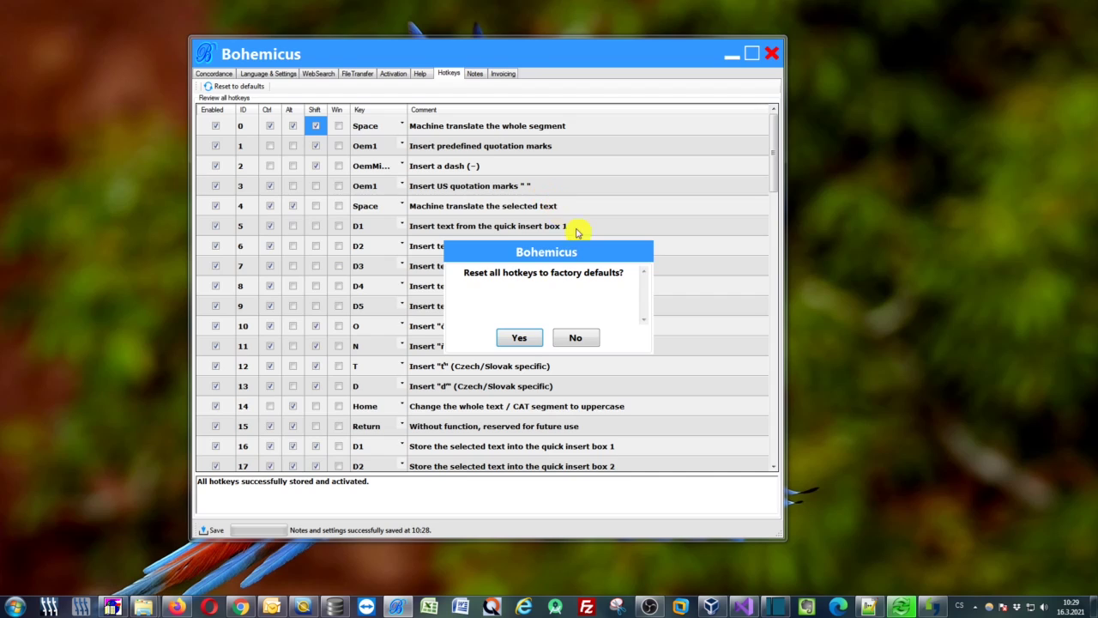
{"action": "left_click", "coordinate": [520, 338]}
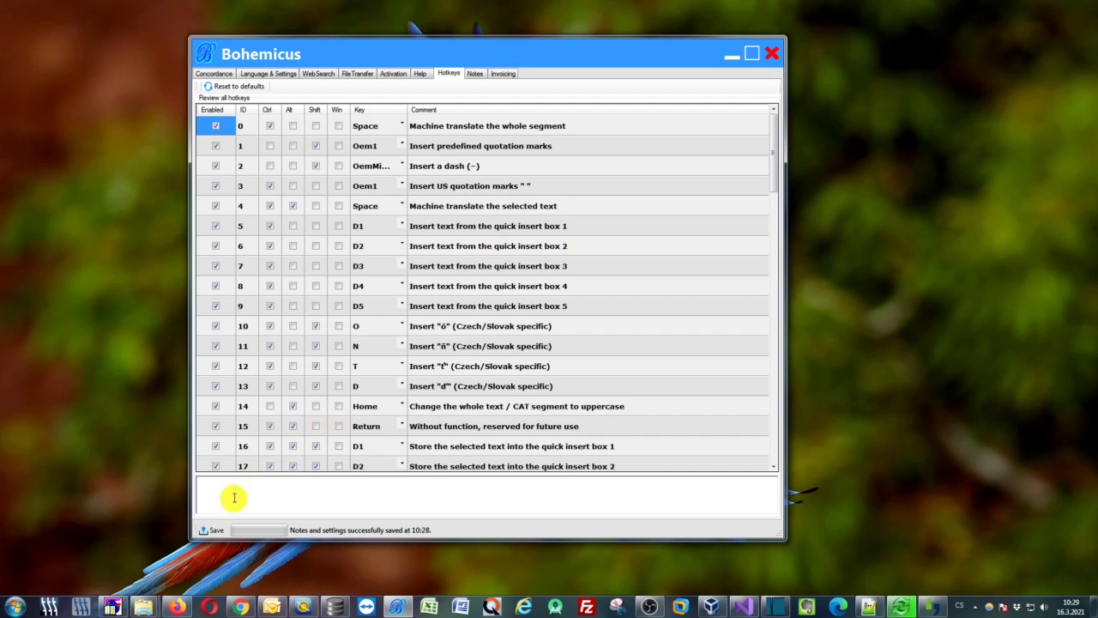
{"action": "left_click", "coordinate": [211, 532]}
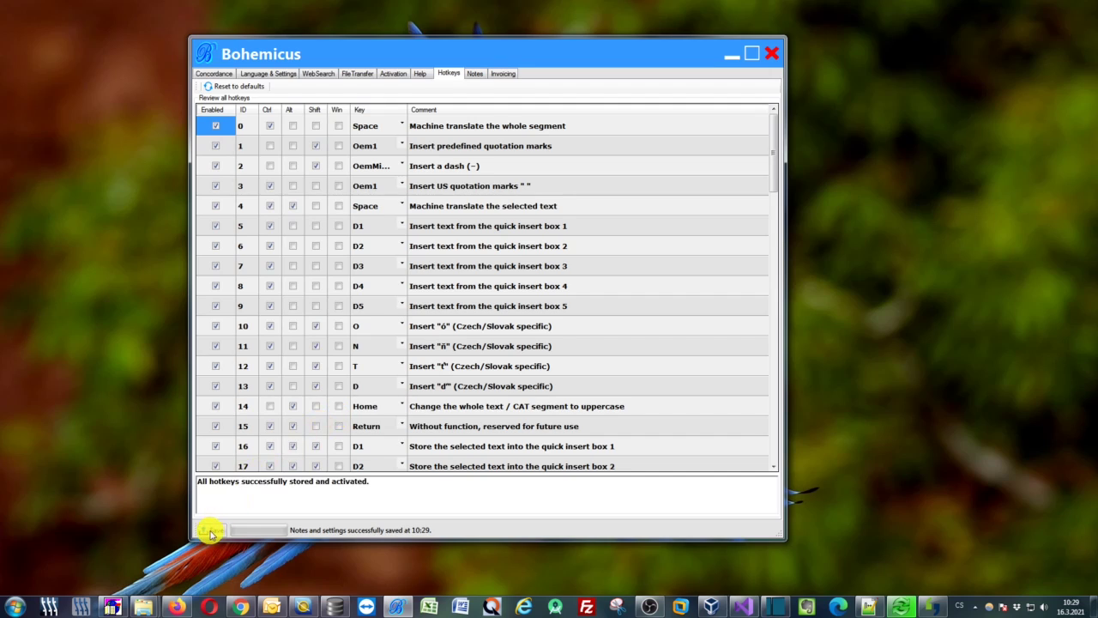
{"action": "left_click_drag", "start_coordinate": [375, 483], "coordinate": [225, 483]}
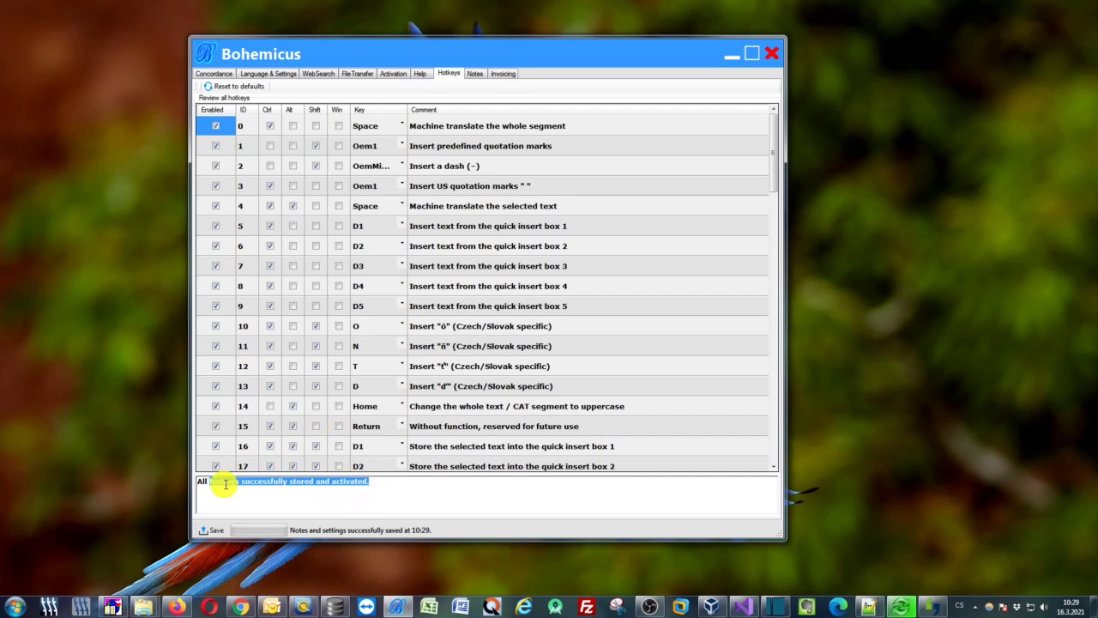
{"action": "left_click", "coordinate": [378, 487]}
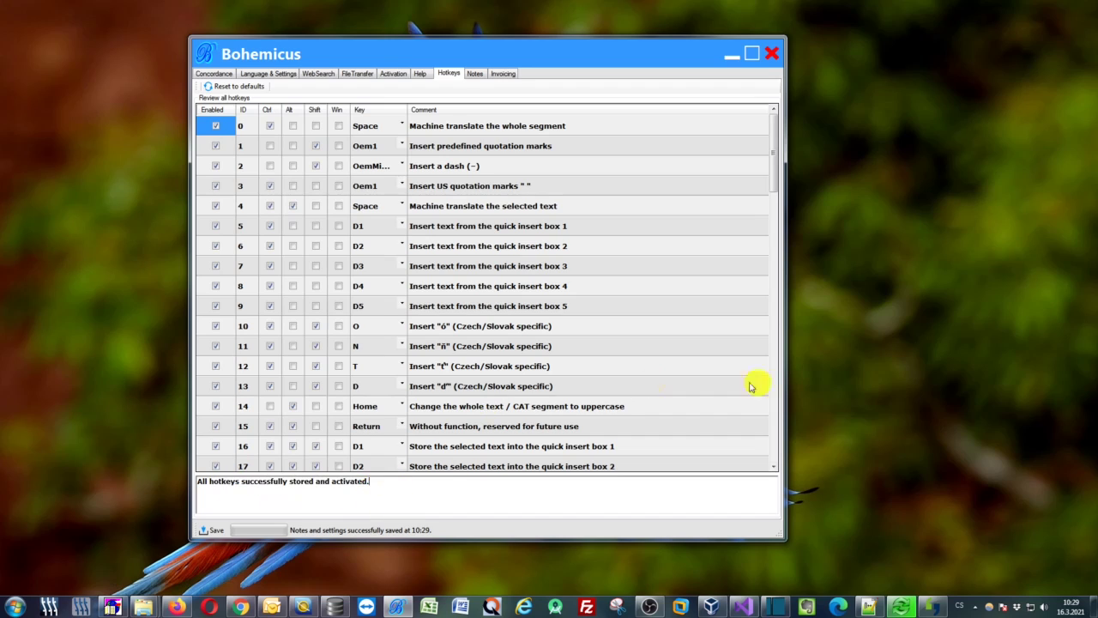
Step: Switch to Across, machine translate the whole of segment 4 into the empty target field, and minimize the window
{"action": "left_click", "coordinate": [934, 607]}
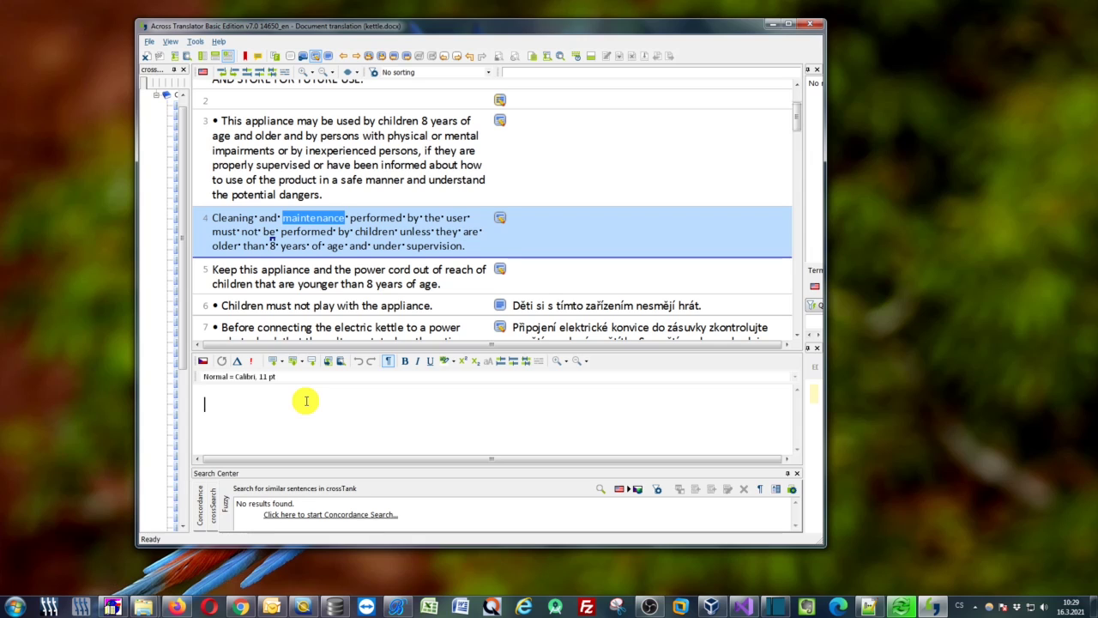
{"action": "key", "text": "ctrl+alt+t"}
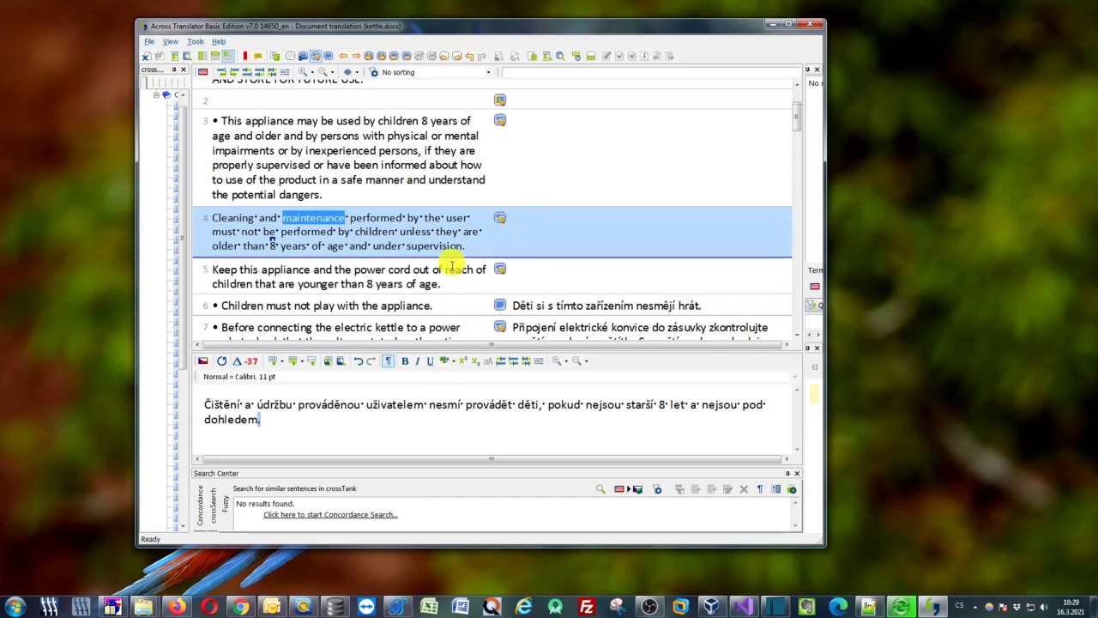
{"action": "left_click", "coordinate": [772, 26]}
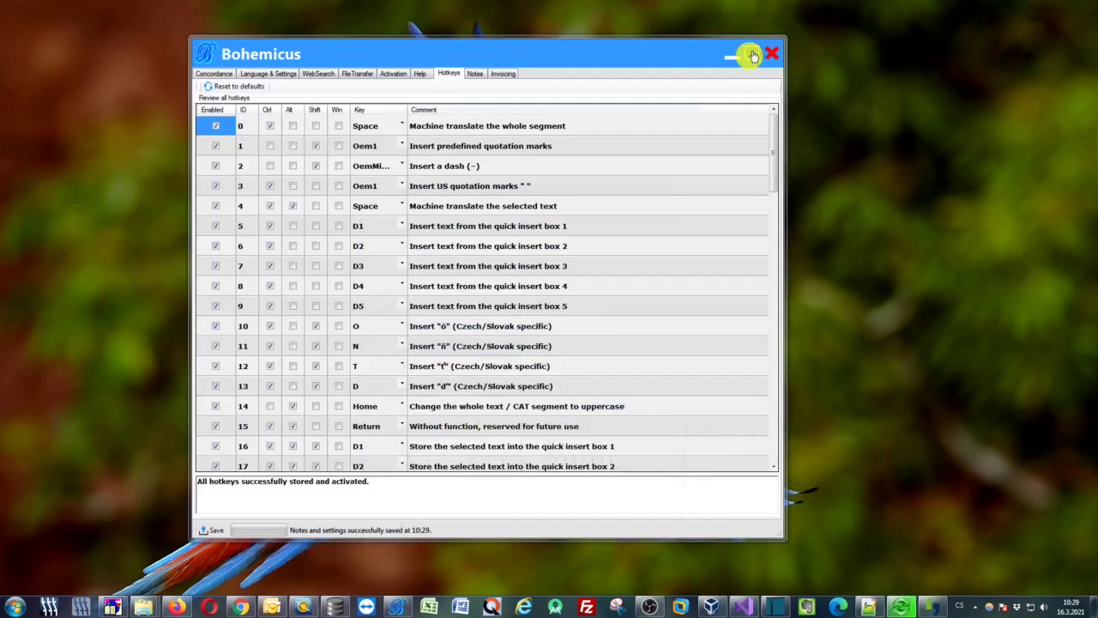
Step: Change the hotkey for machine translating the whole segment (ID 0) to Alt+Space and save the settings
{"action": "left_click_drag", "start_coordinate": [454, 31], "coordinate": [489, 54]}
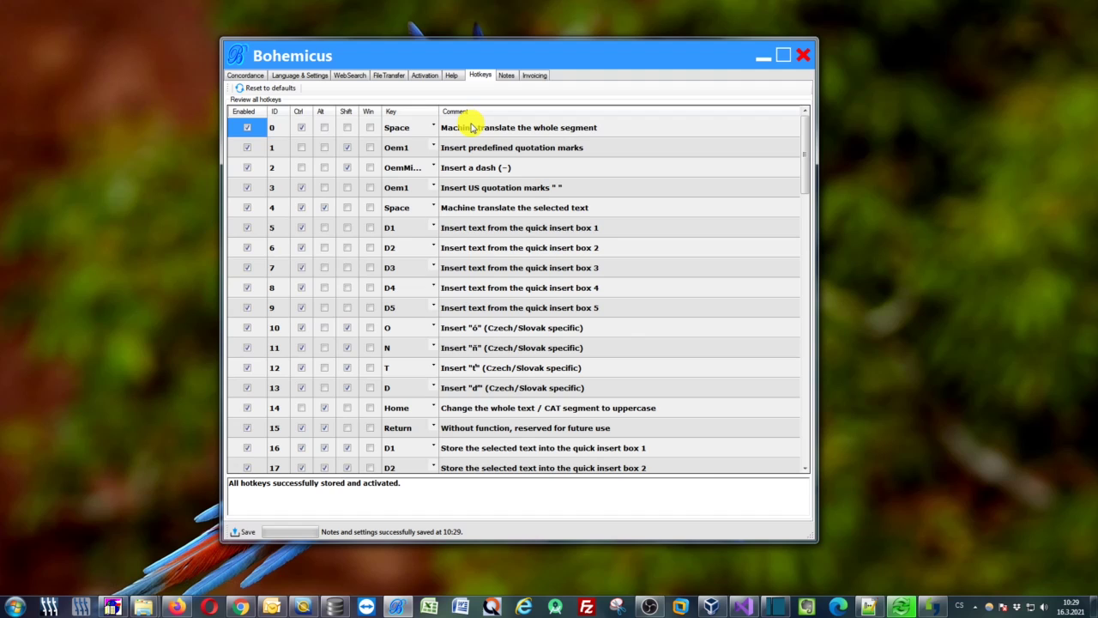
{"action": "mouse_move", "coordinate": [481, 62]}
{"action": "left_mouse_down"}
{"action": "mouse_move", "coordinate": [444, 64]}
{"action": "mouse_move", "coordinate": [469, 68]}
{"action": "left_mouse_up"}
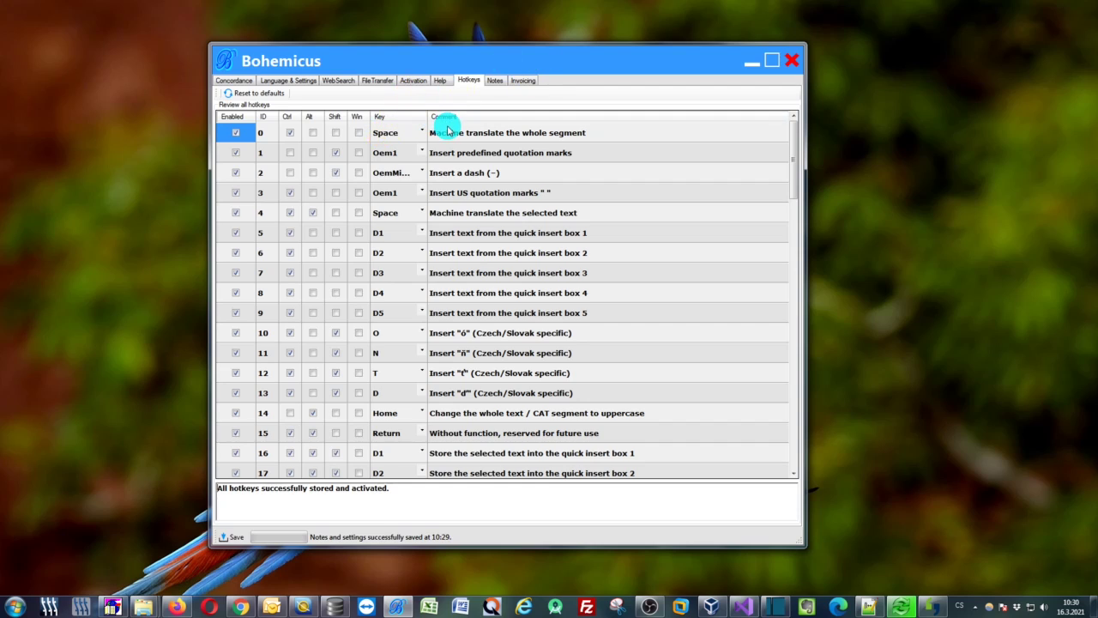
{"action": "left_click", "coordinate": [290, 132]}
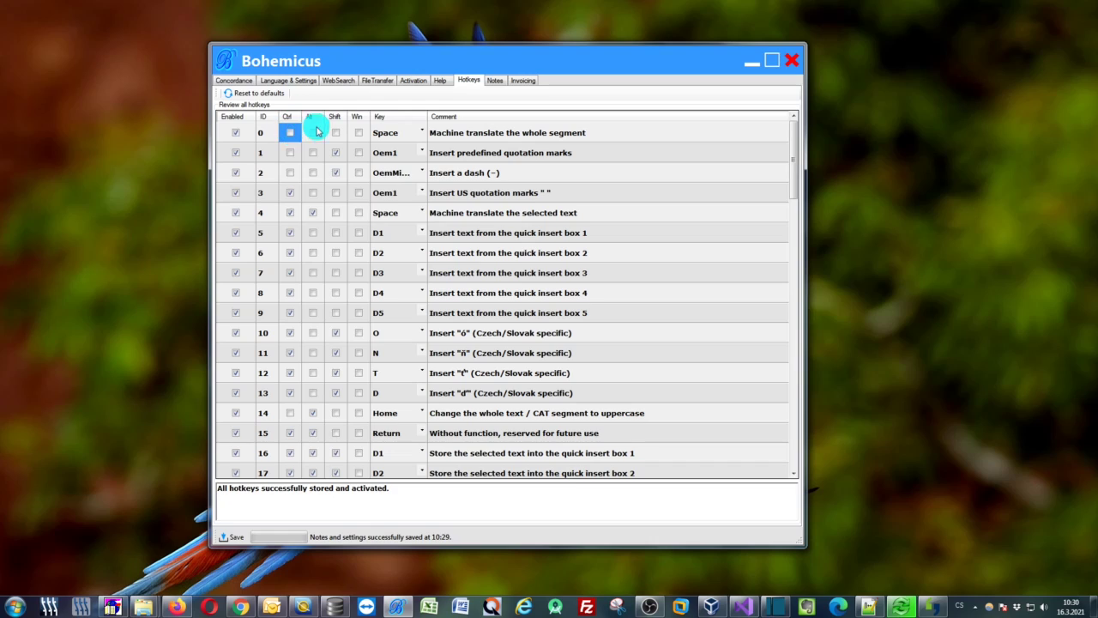
{"action": "left_click", "coordinate": [313, 132]}
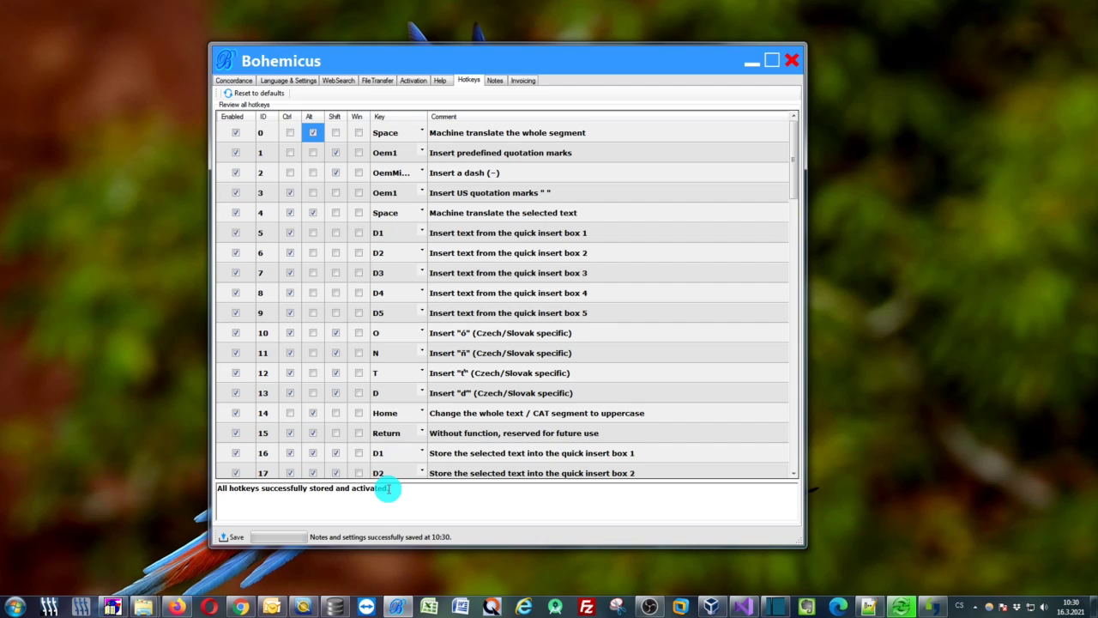
Step: Switch to Across and machine translate segment 5, about keeping the appliance and power cord away from children, into Czech
{"action": "left_click", "coordinate": [935, 607]}
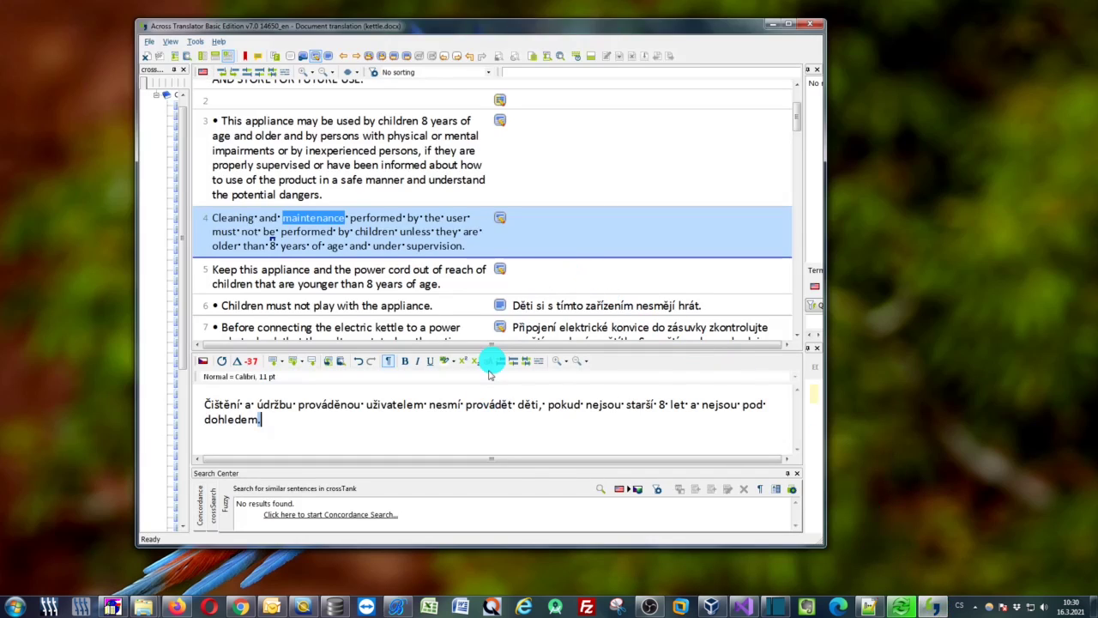
{"action": "left_click", "coordinate": [525, 282]}
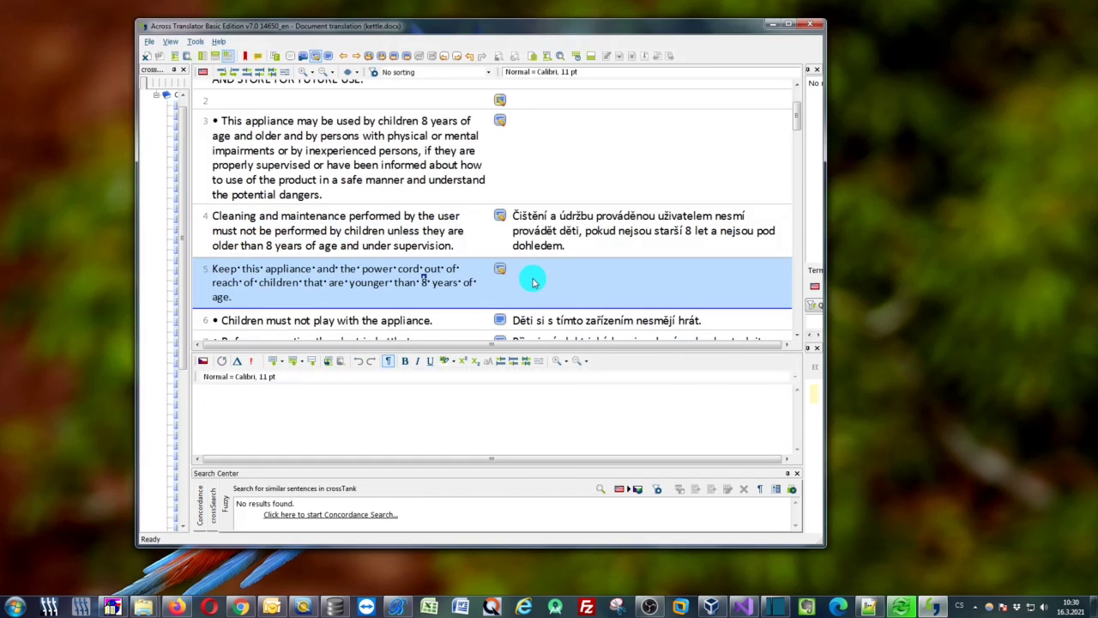
{"action": "left_click", "coordinate": [421, 401]}
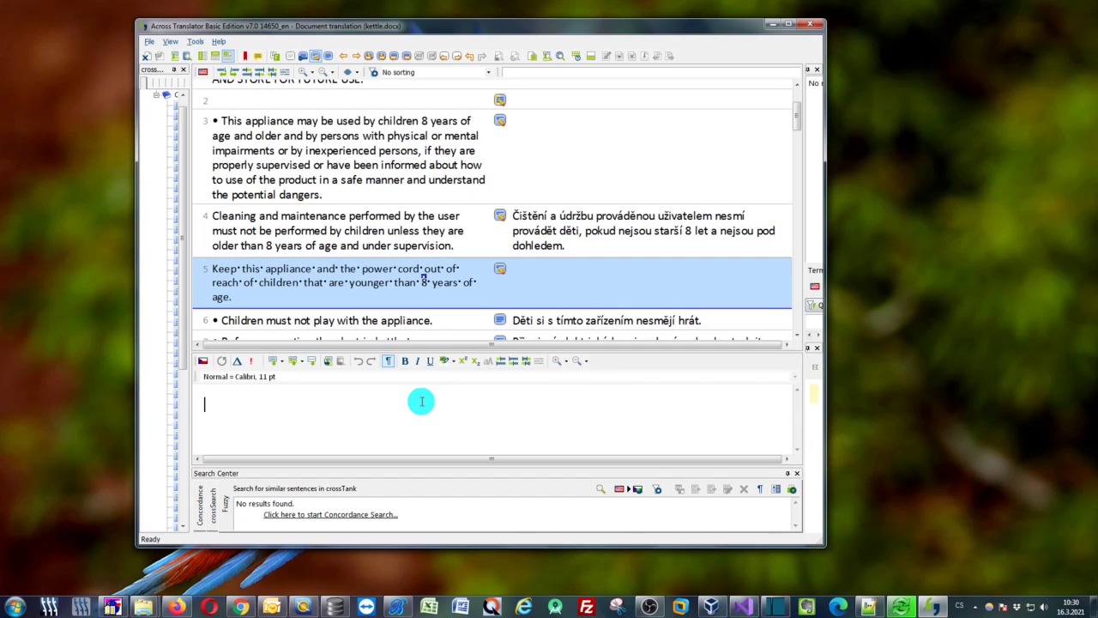
{"action": "type", "text": "Keep this appliance and the power cord out of reach of children that are younger than 8 years of age."}
{"action": "key", "text": "ctrl+a"}
{"action": "type", "text": "Uchovávejte tento spotřebič a napájecí kabel mimo dosah dětí mladších 8 let."}
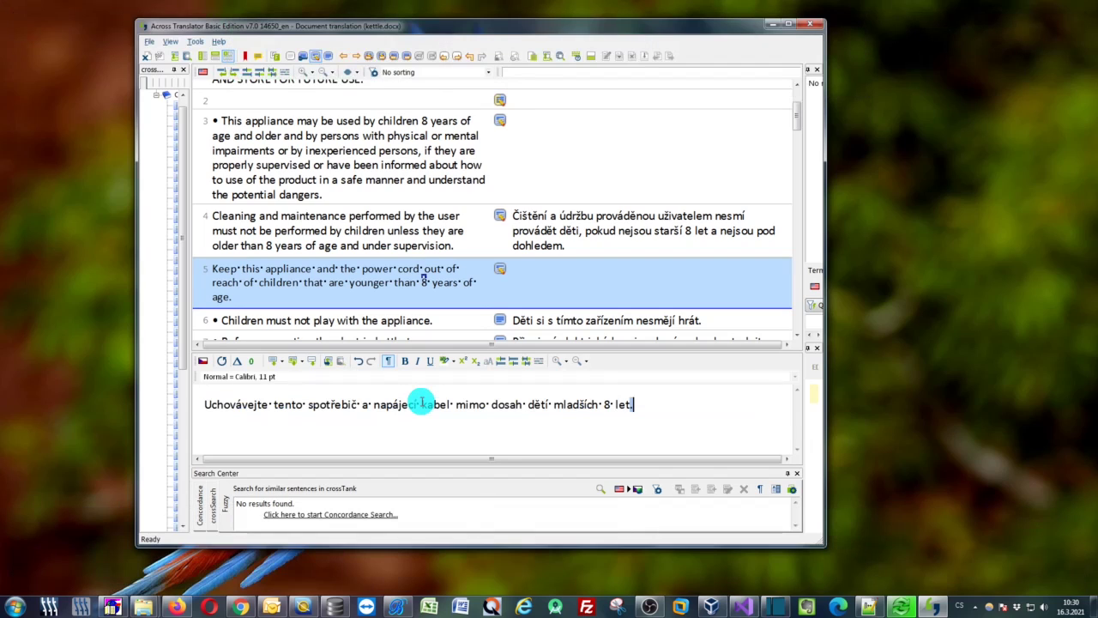
{"action": "left_click", "coordinate": [434, 402]}
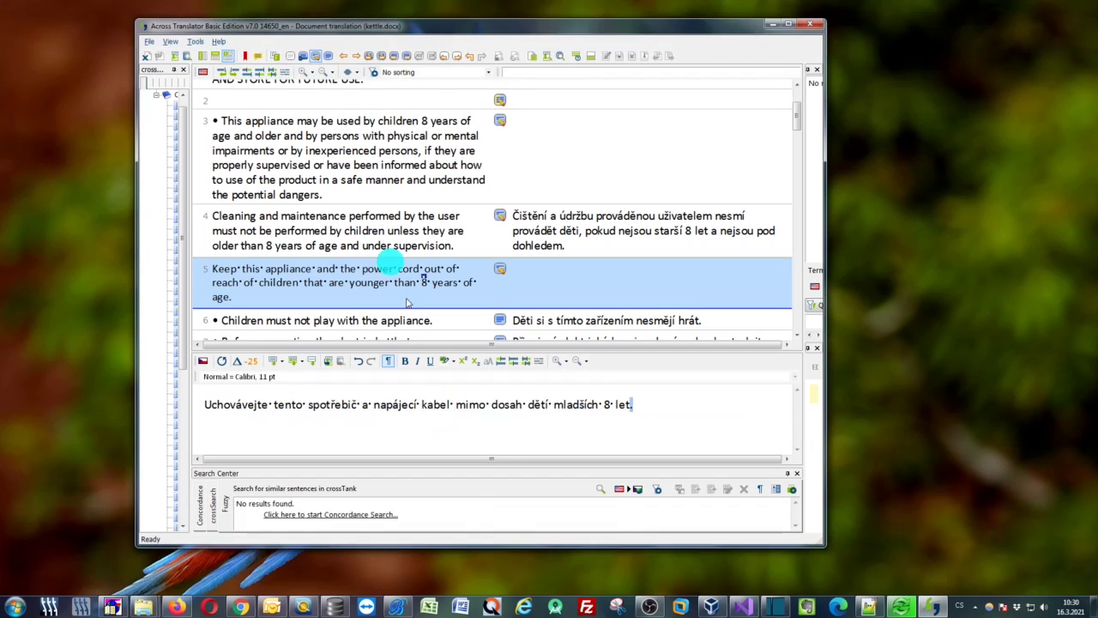
Step: Switch to Bohemicus and try to save Alt+Shift+Space as the hotkey for machine translating the whole segment (ID 0)
{"action": "left_click_drag", "start_coordinate": [280, 29], "coordinate": [519, 77]}
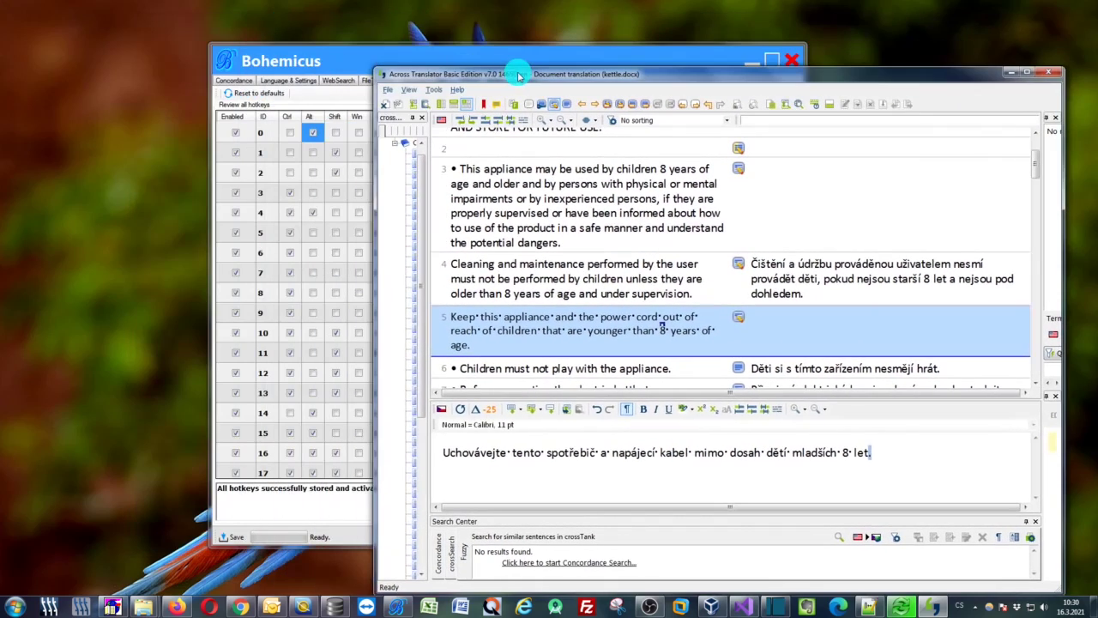
{"action": "left_click", "coordinate": [447, 56]}
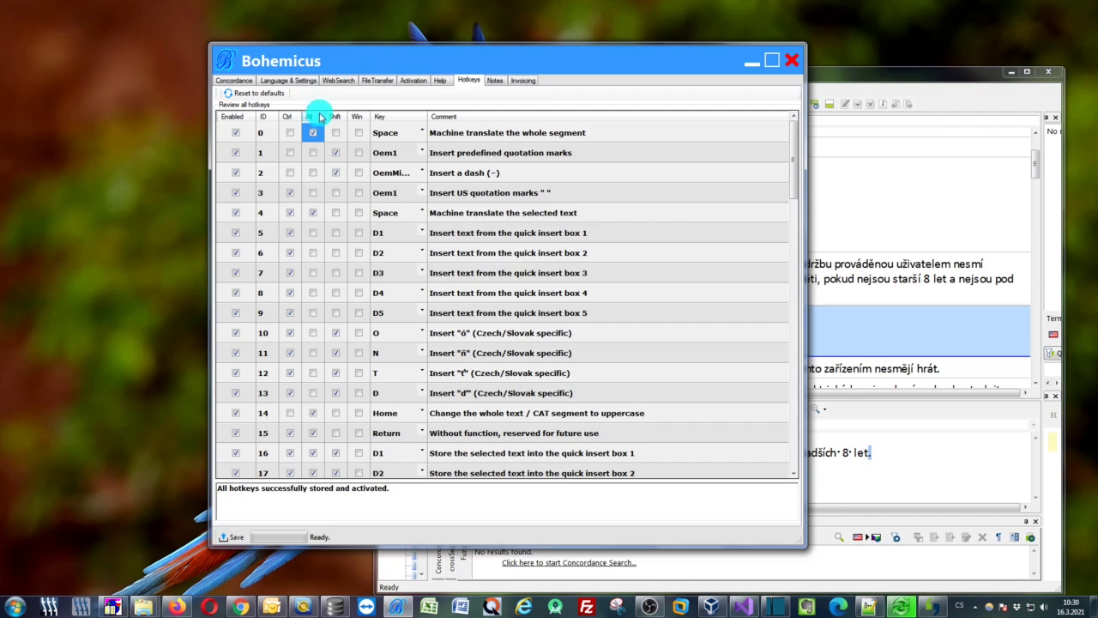
{"action": "left_click", "coordinate": [336, 133]}
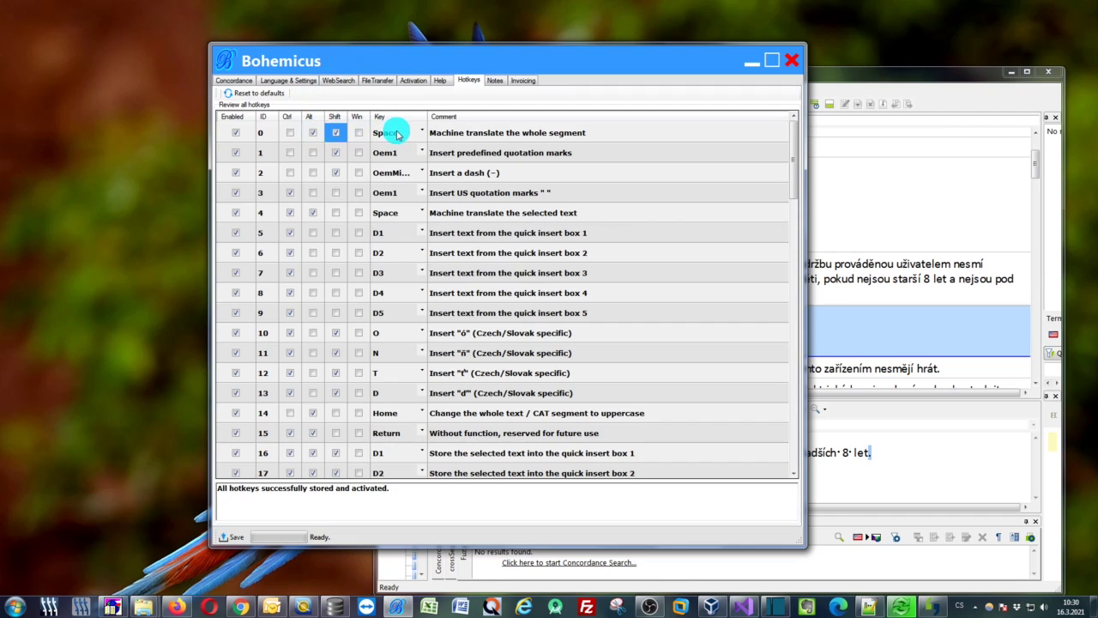
{"action": "left_click", "coordinate": [313, 434]}
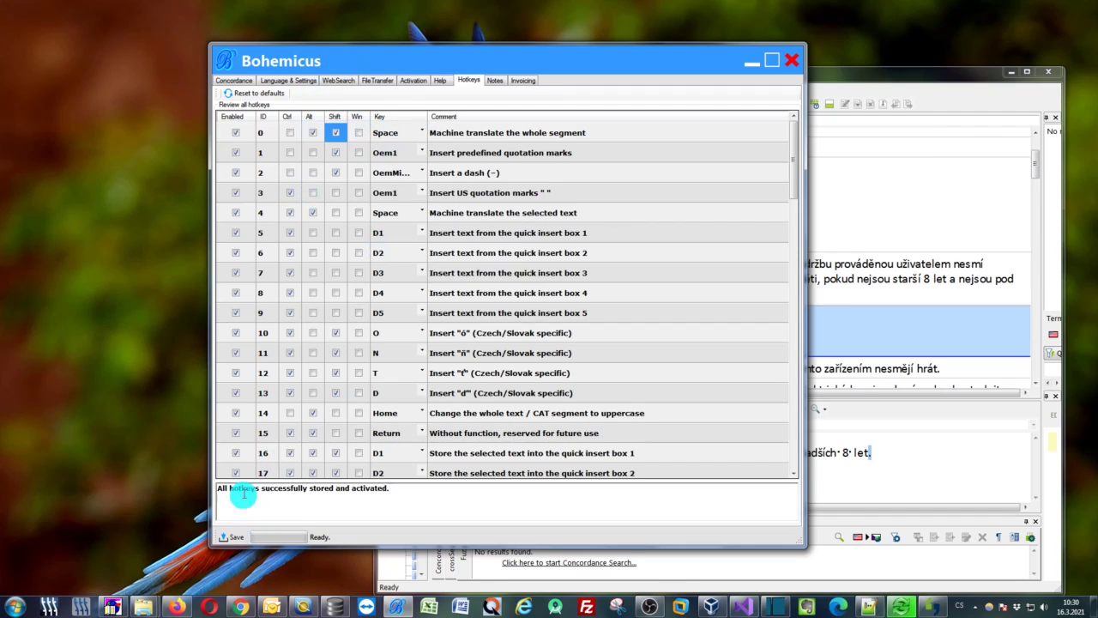
{"action": "left_click", "coordinate": [234, 539]}
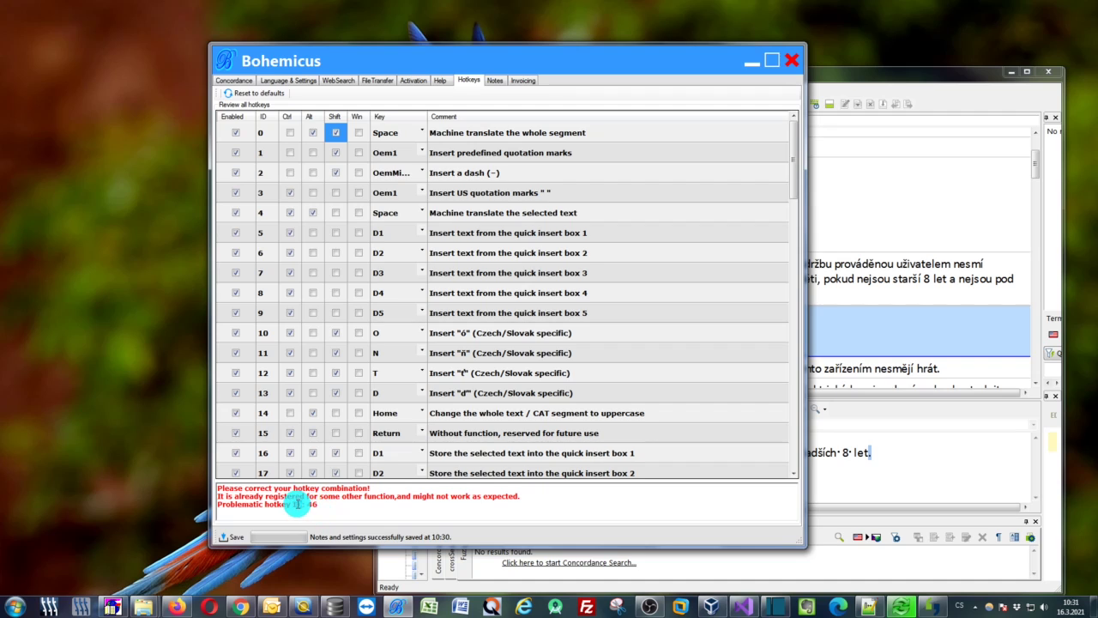
Step: Examine the key combination and function of the conflicting hotkey with ID 46 in the hotkey list
{"action": "left_click_drag", "start_coordinate": [291, 504], "coordinate": [322, 504]}
{"action": "left_click", "coordinate": [429, 333]}
{"action": "scroll", "coordinate": [431, 348], "scroll_direction": "down", "scroll_amount": 8}
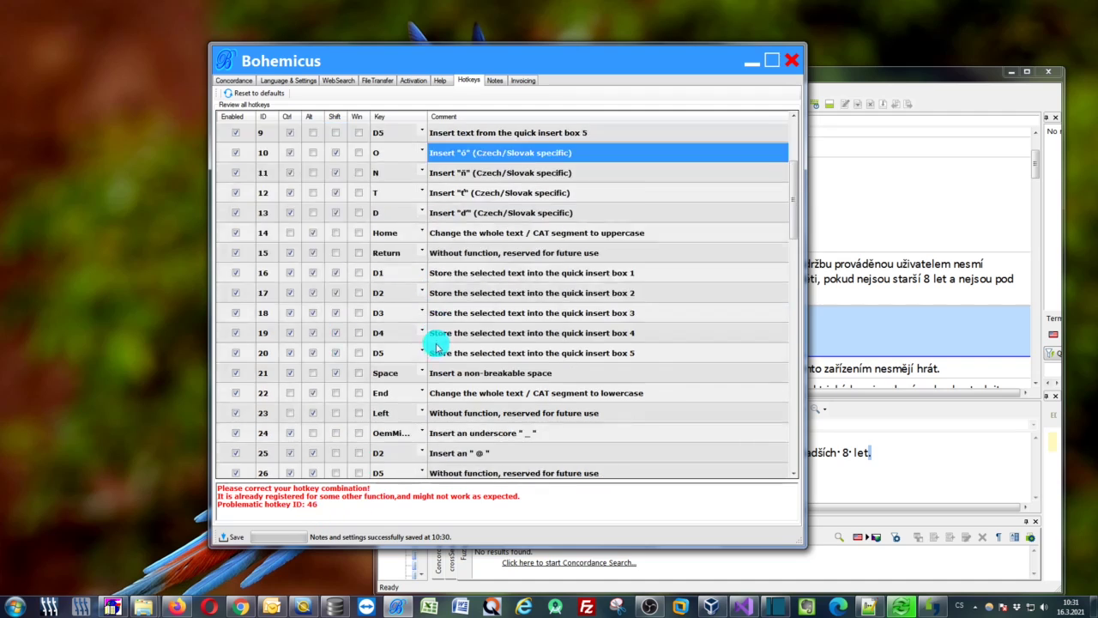
{"action": "scroll", "coordinate": [431, 356], "scroll_direction": "down", "scroll_amount": 4}
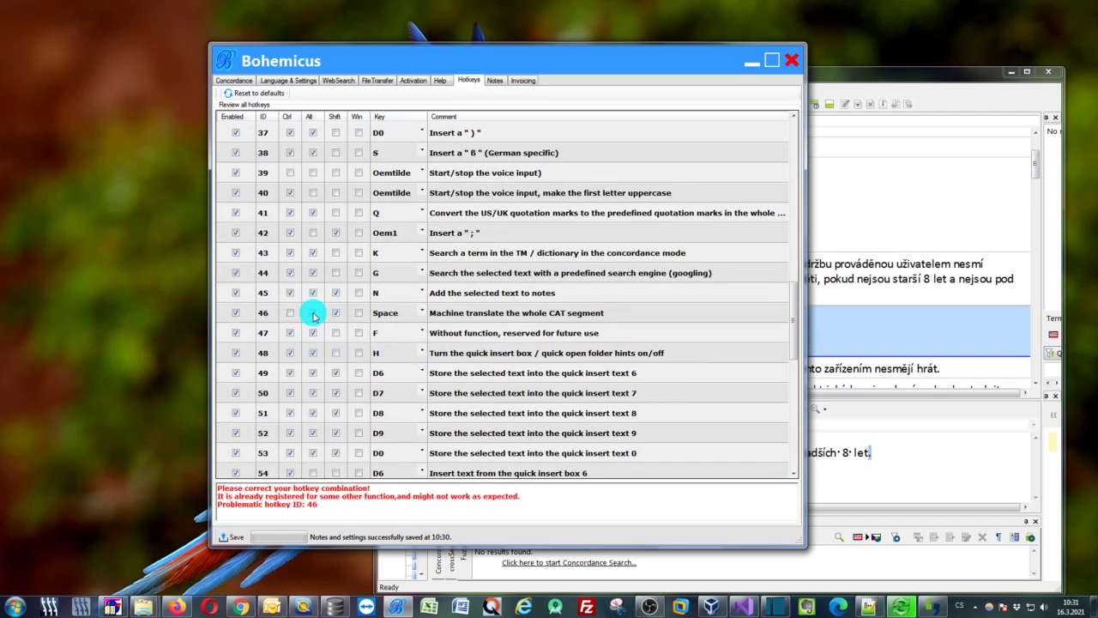
{"action": "left_click", "coordinate": [386, 316]}
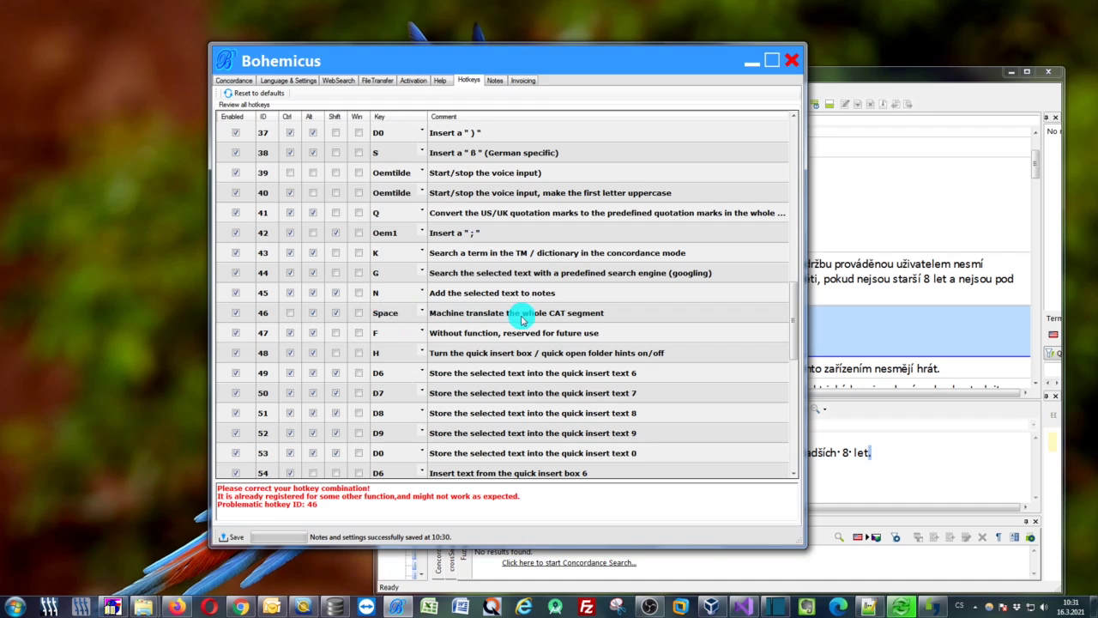
{"action": "scroll", "coordinate": [535, 314], "scroll_direction": "up", "scroll_amount": 12}
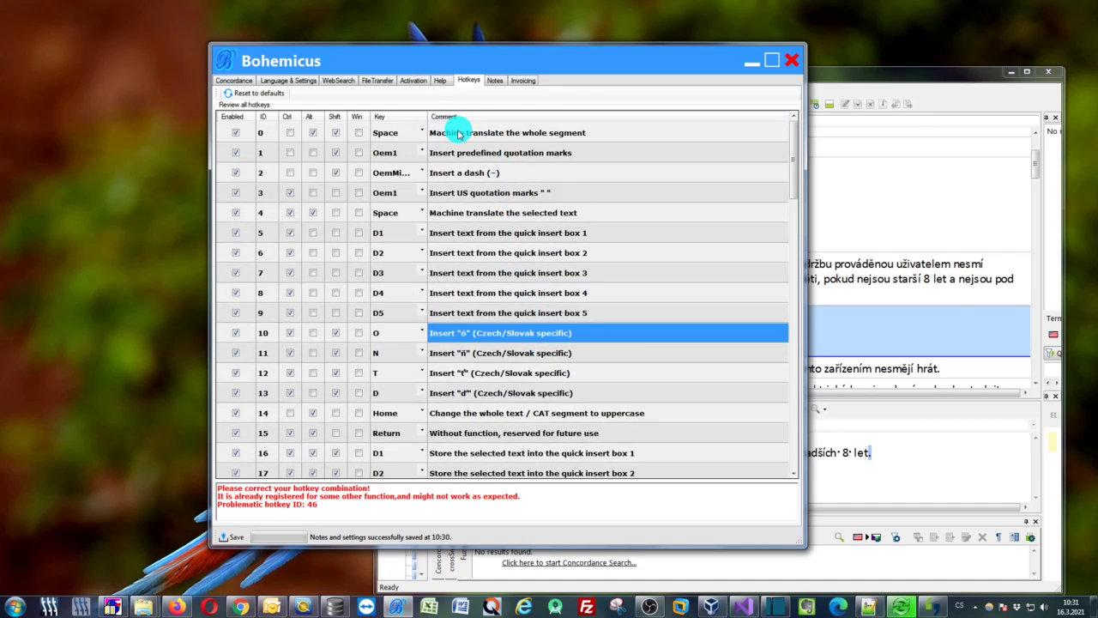
Step: Set the hotkey for machine translating the whole segment (ID 0) to Ctrl+Alt+Shift+Space and save the settings
{"action": "left_click", "coordinate": [337, 133]}
{"action": "left_click", "coordinate": [336, 135]}
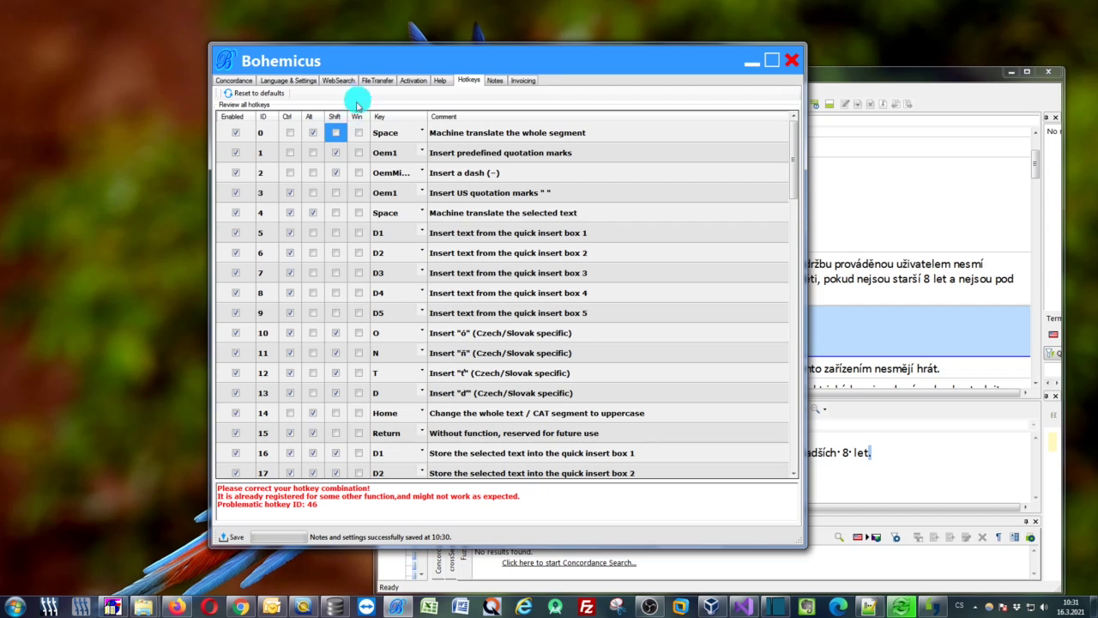
{"action": "left_click", "coordinate": [290, 132]}
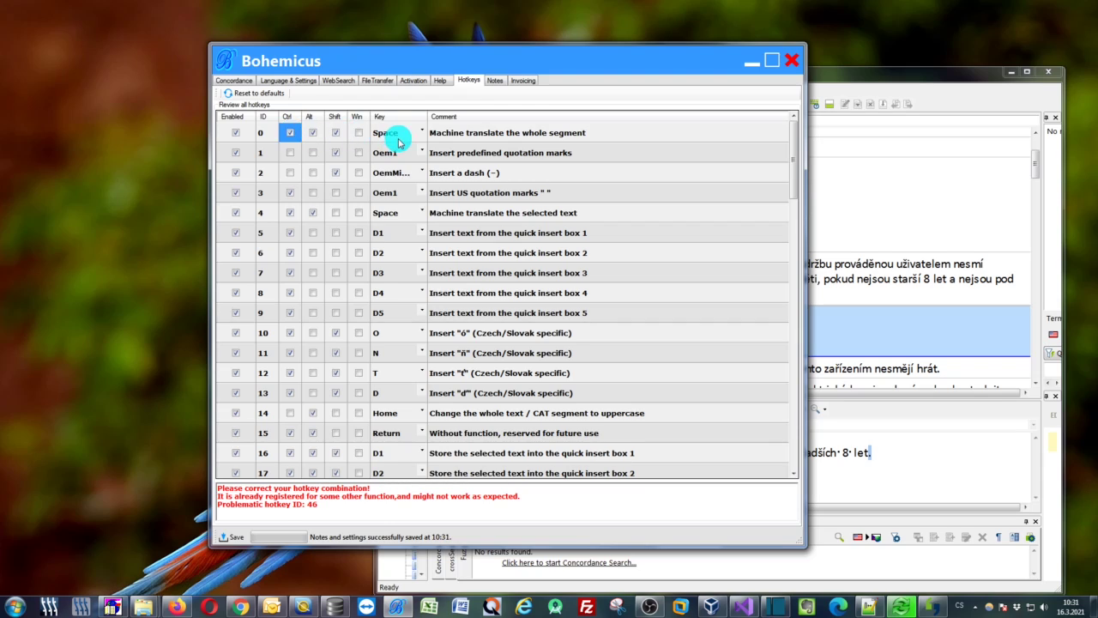
{"action": "left_click", "coordinate": [232, 536]}
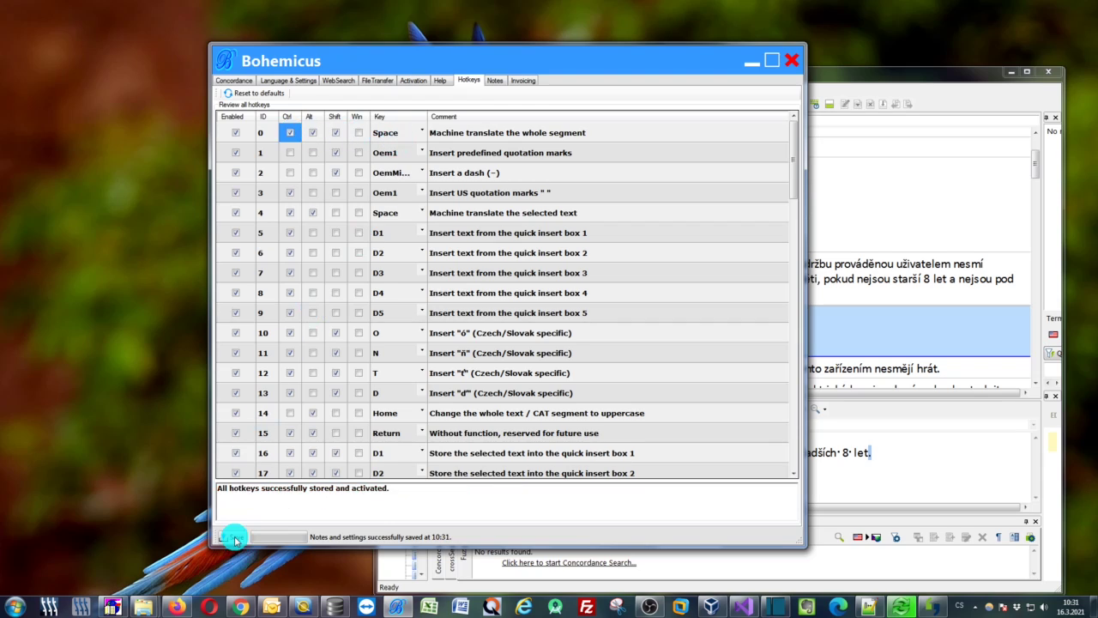
{"action": "left_click_drag", "start_coordinate": [390, 489], "coordinate": [206, 490]}
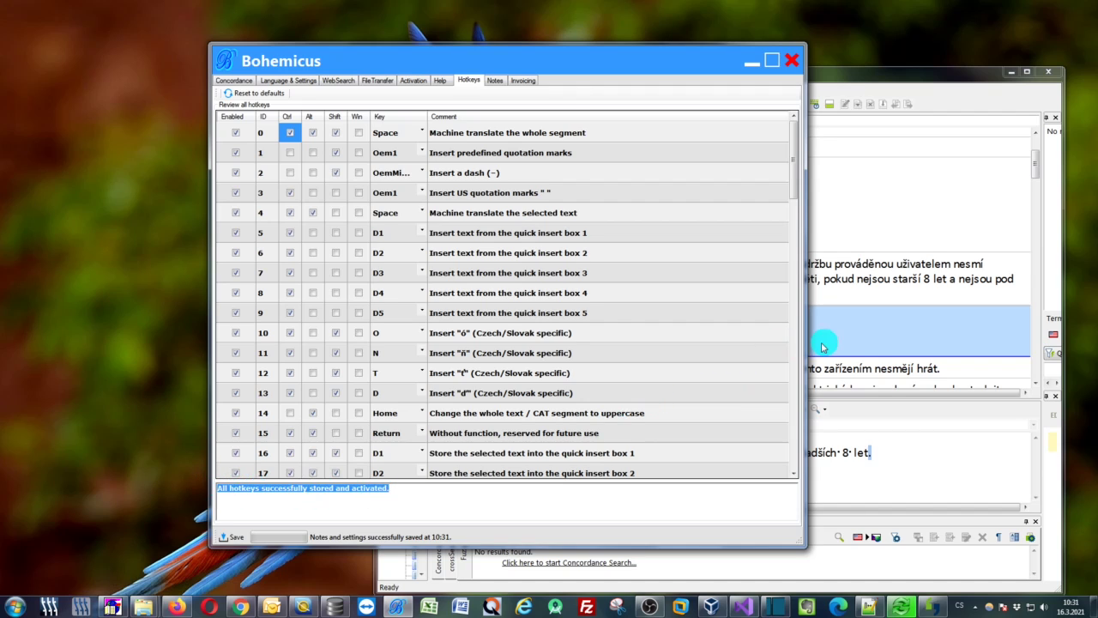
Step: Switch back to Across with segment 5 active and reposition its window for testing the whole-segment translation hotkey
{"action": "left_click", "coordinate": [879, 337]}
{"action": "left_click_drag", "start_coordinate": [785, 72], "coordinate": [603, 37]}
{"action": "key", "text": "ctrl"}
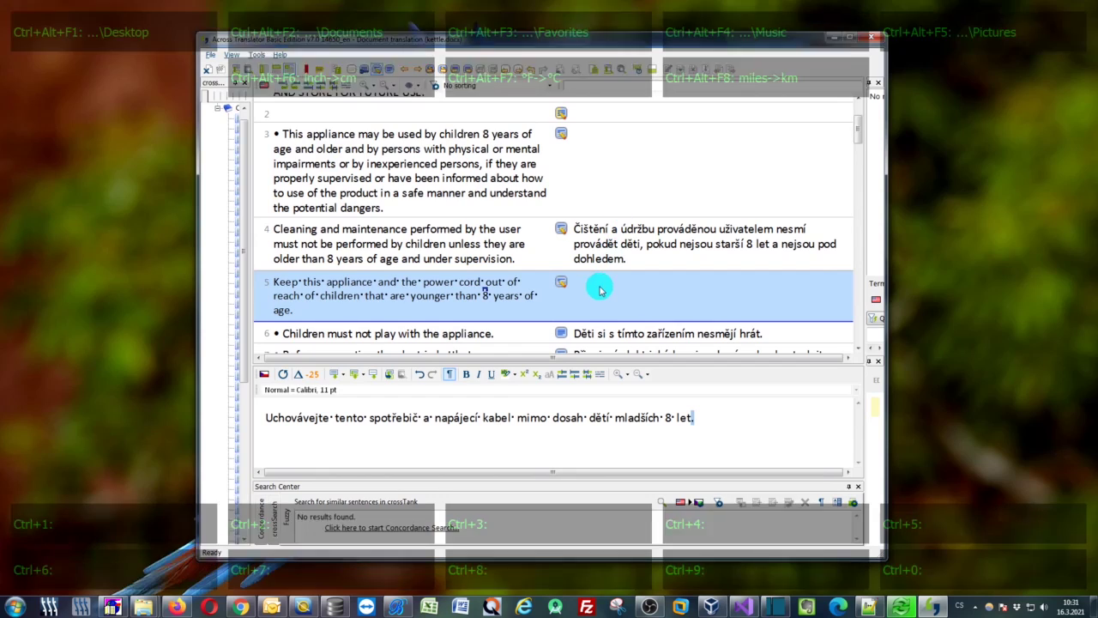